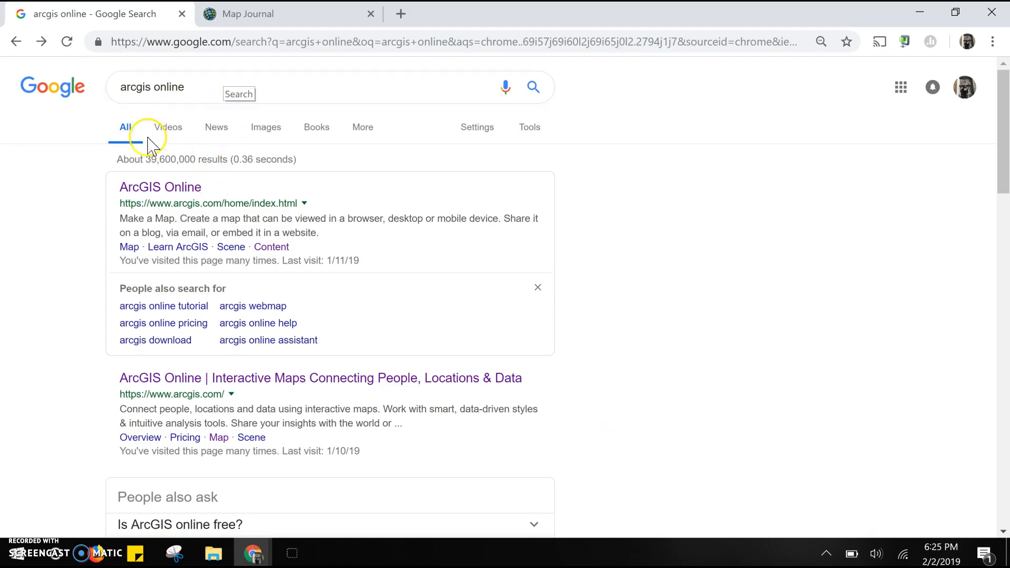
Step: Open the ArcGIS Online site, sign in with the Google account and go to the account's content listing
click(164, 189)
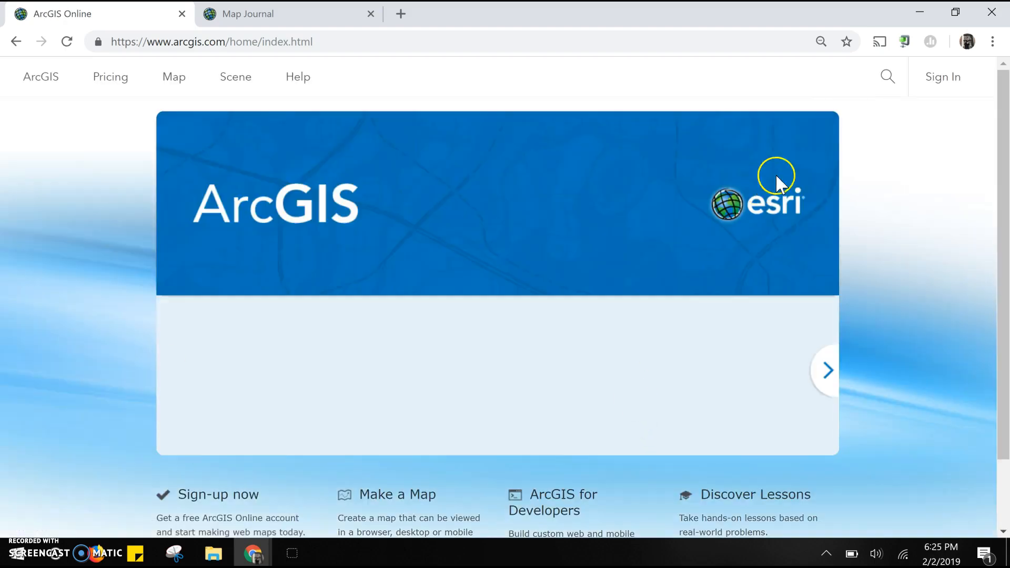
click(945, 78)
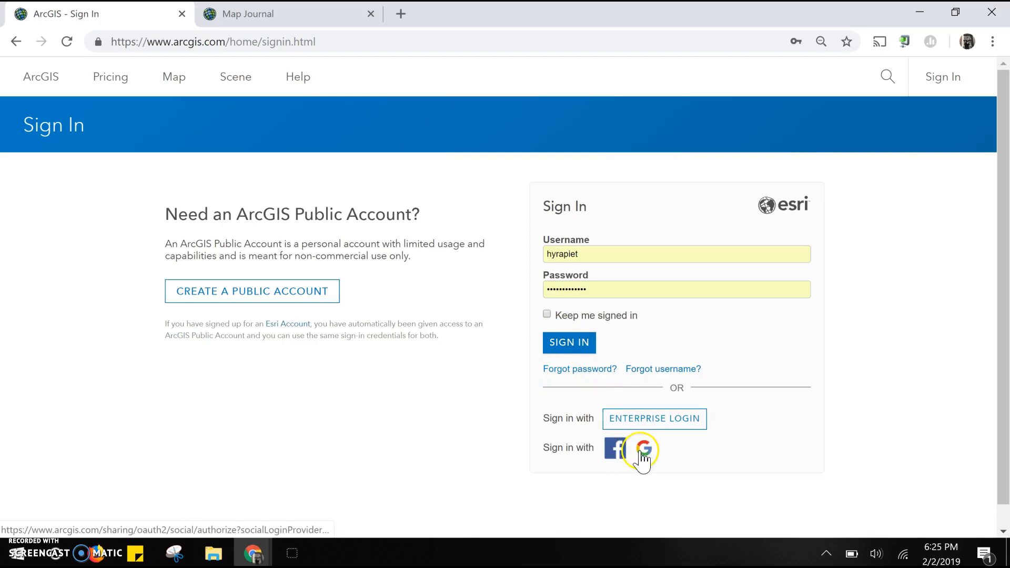
click(643, 450)
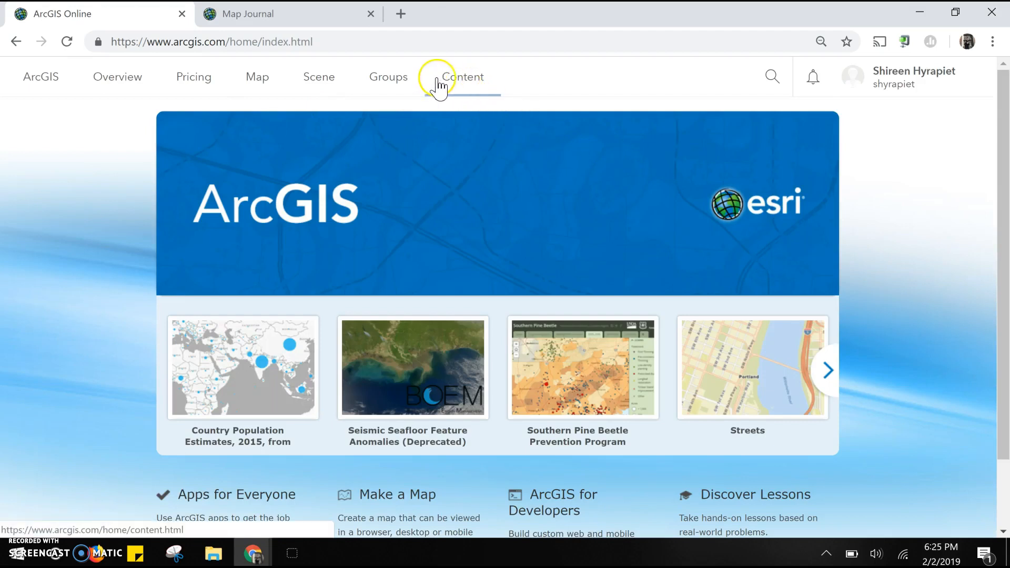
click(463, 84)
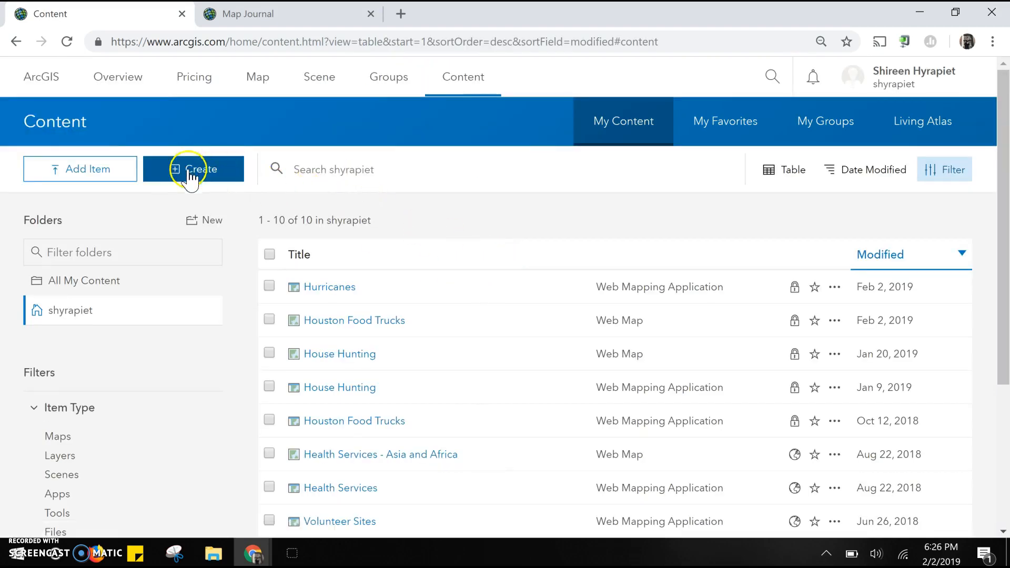
Step: Create a new map titled "Test Map" with the tags hurricanes and tornadoes
click(188, 173)
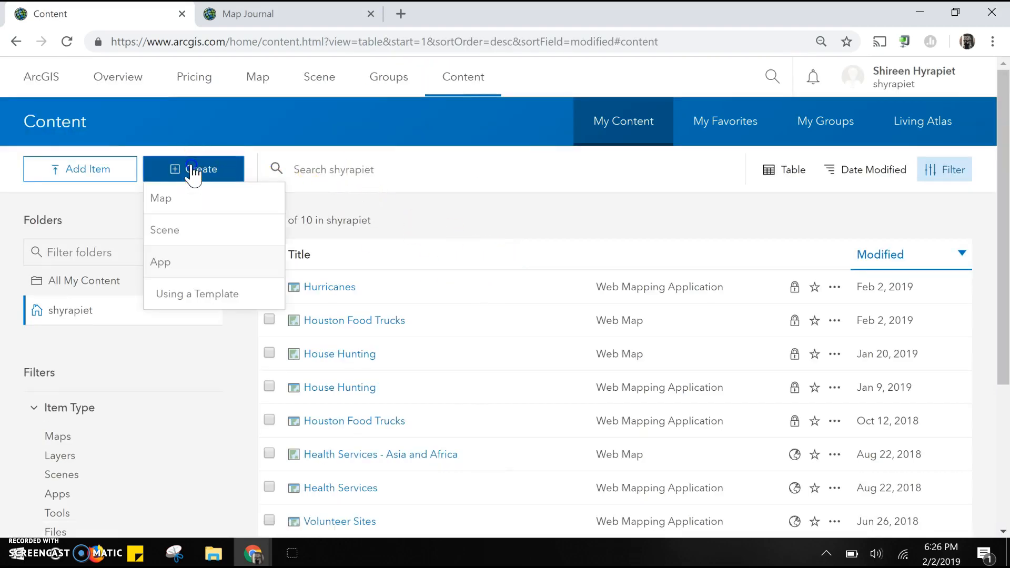
click(176, 203)
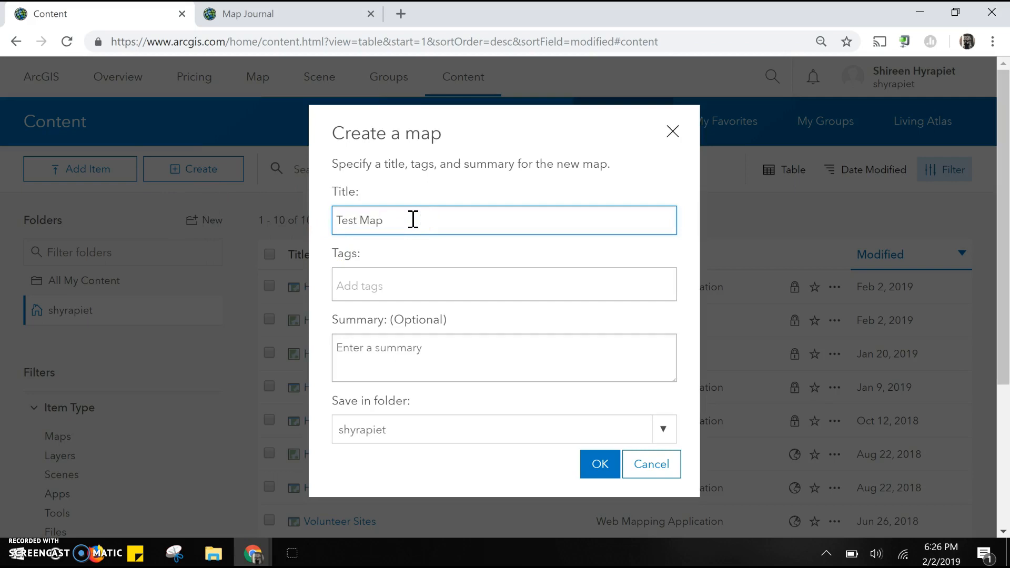
click(399, 285)
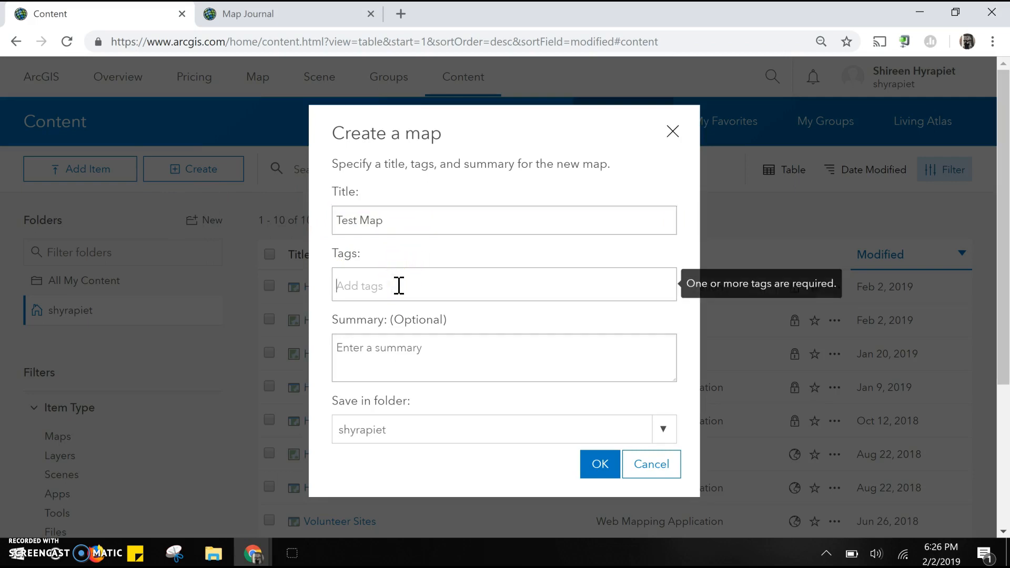
text(hurricanes)
key(Return)
text(tornadoes)
key(Return)
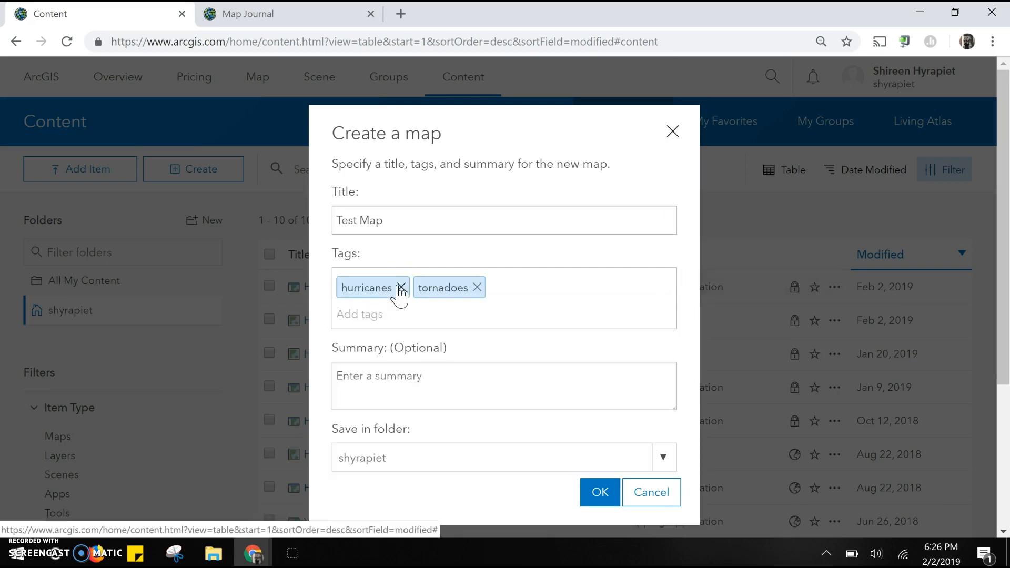
click(601, 494)
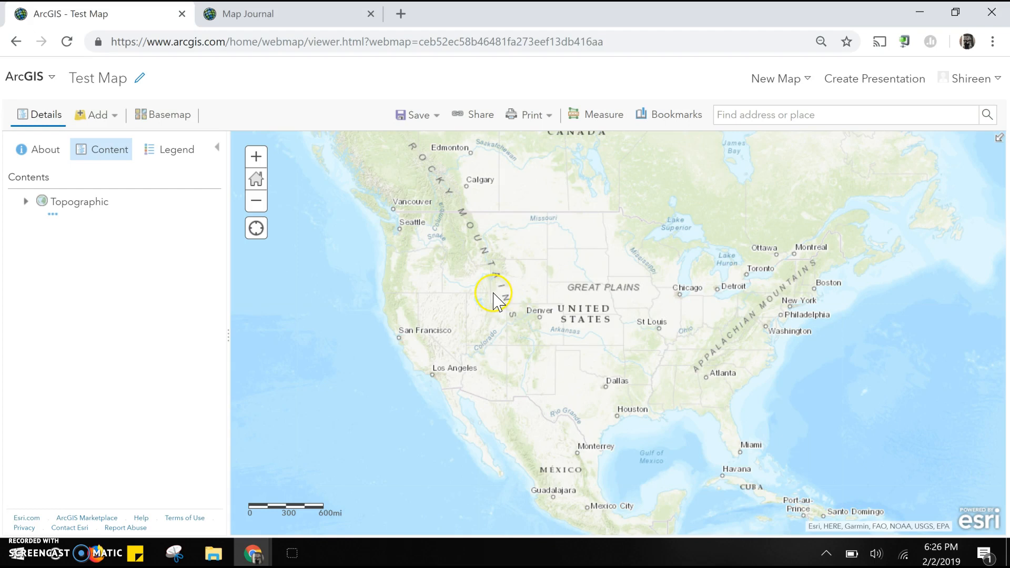
Step: Search the ArcGIS Online layers for "flooding houston" to find data for the map
click(113, 115)
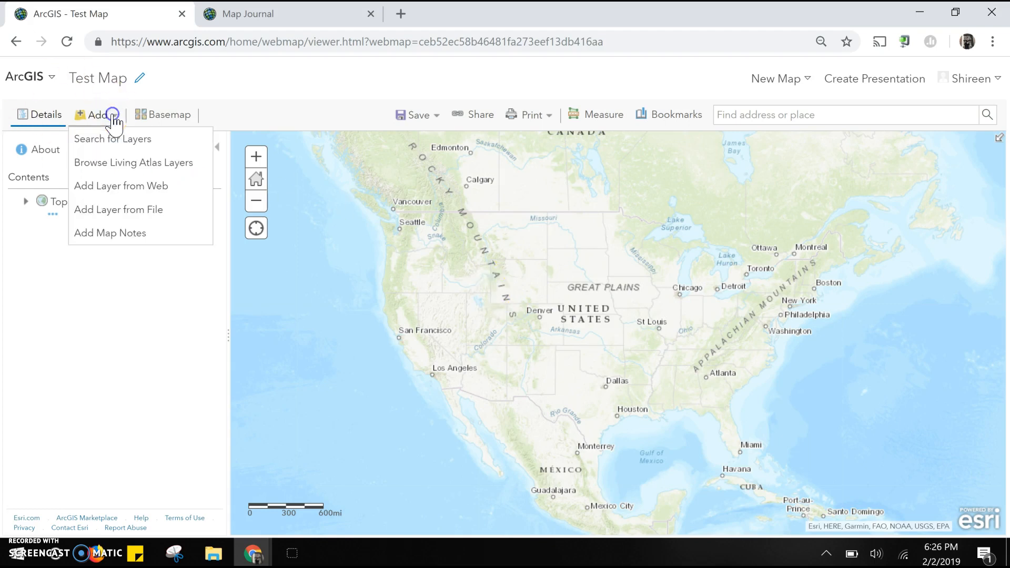
click(107, 139)
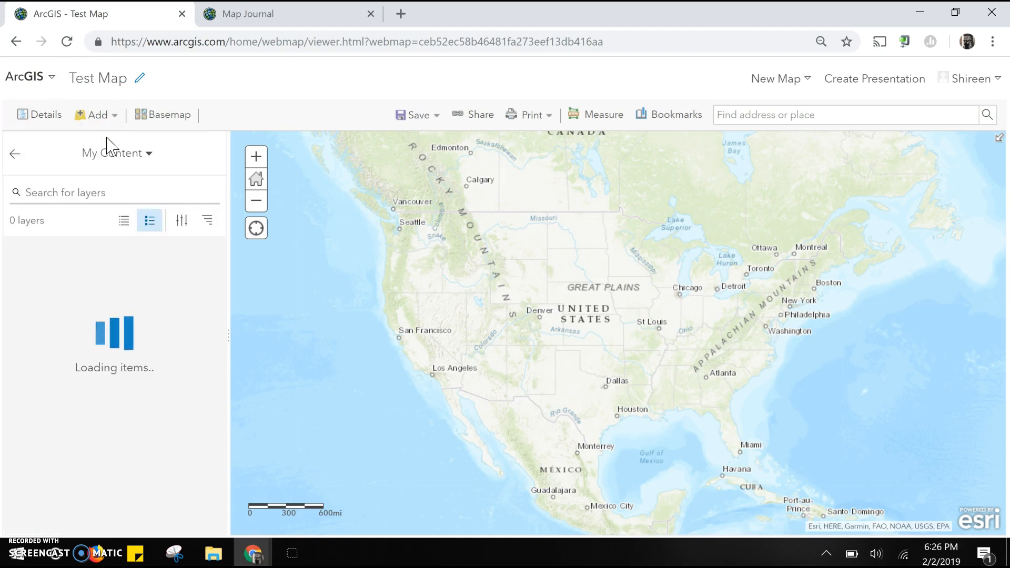
click(125, 157)
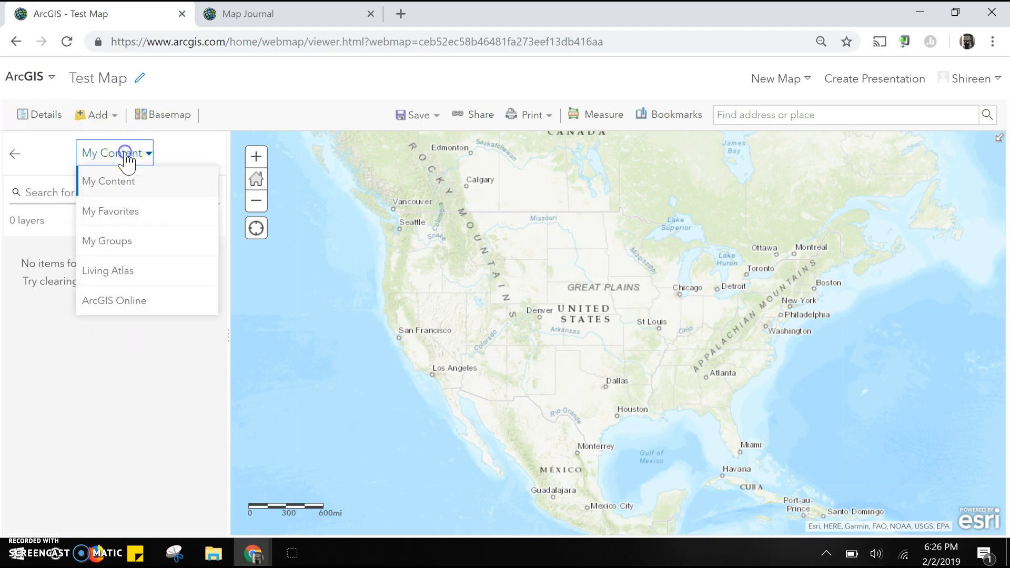
click(121, 302)
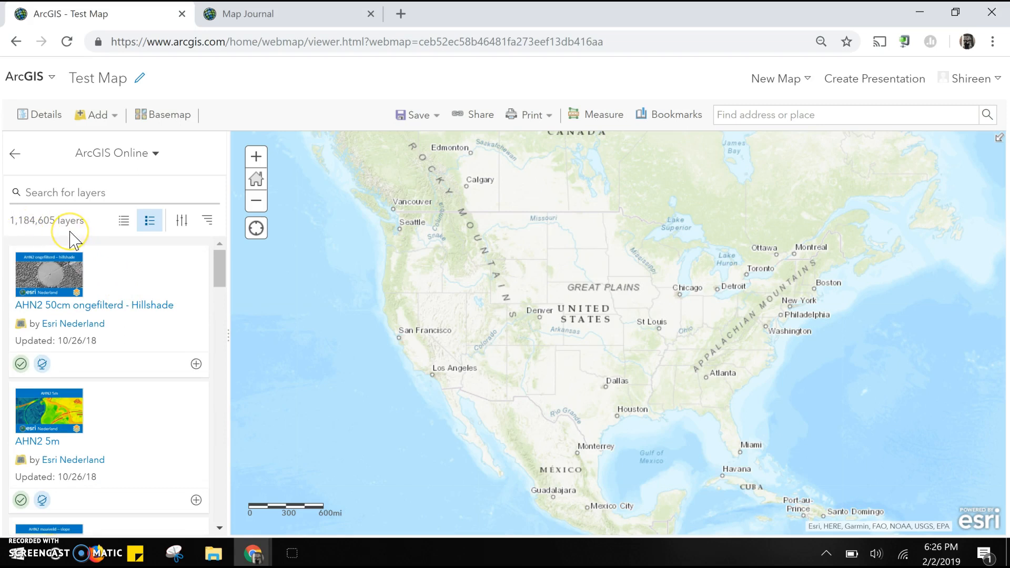
click(79, 193)
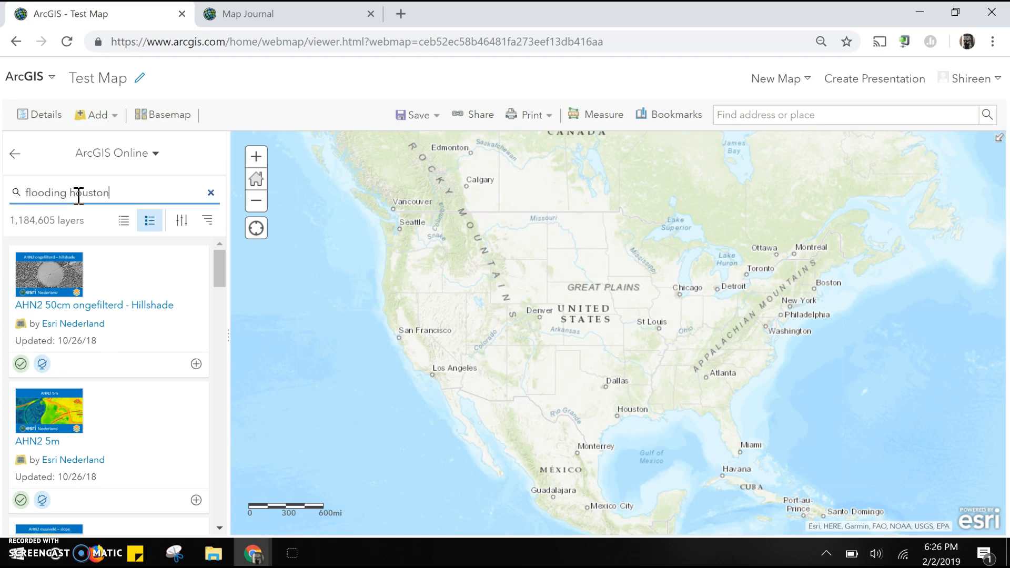
key(Return)
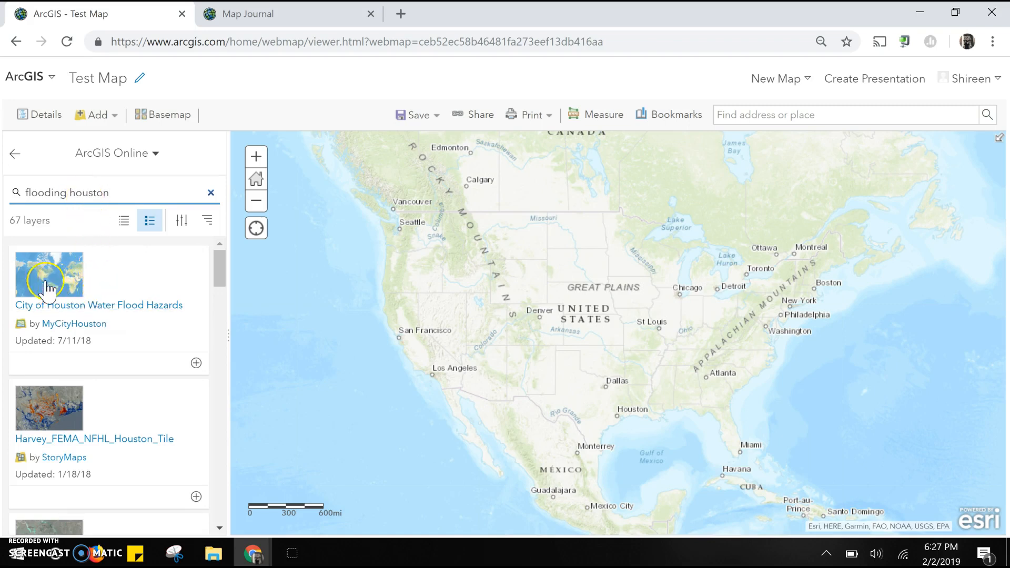
Step: Review the details of the Harvey_FEMA_NFHL_Houston_Tile layer, add it to the map and return to the map's contents list
click(66, 440)
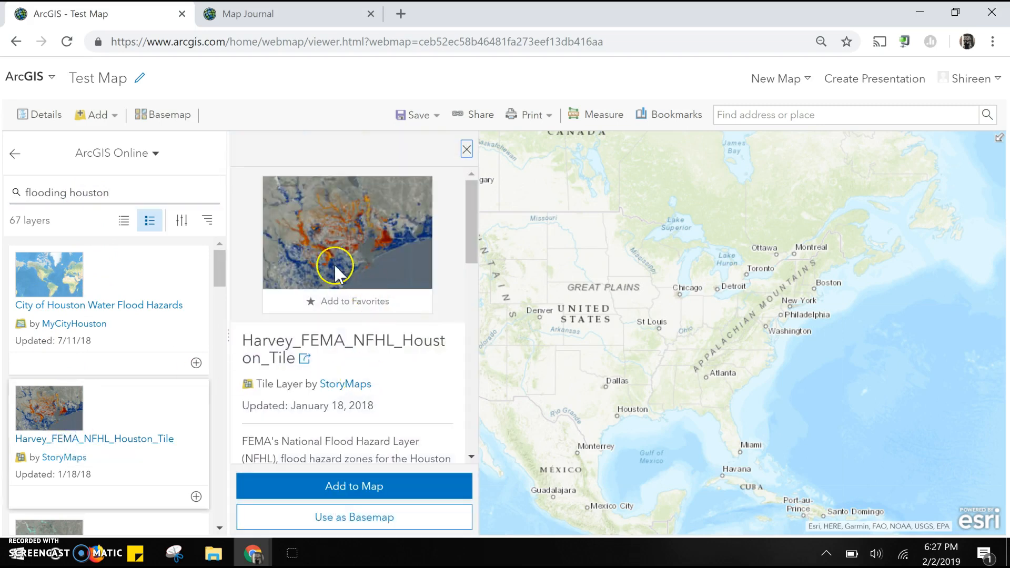
scroll(357, 358, down, 3)
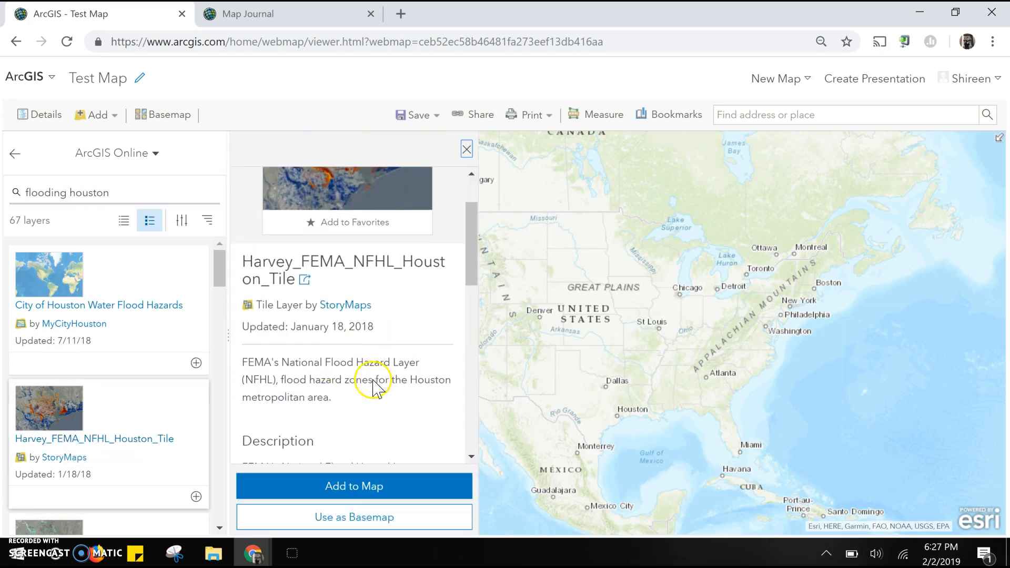
scroll(357, 352, down, 3)
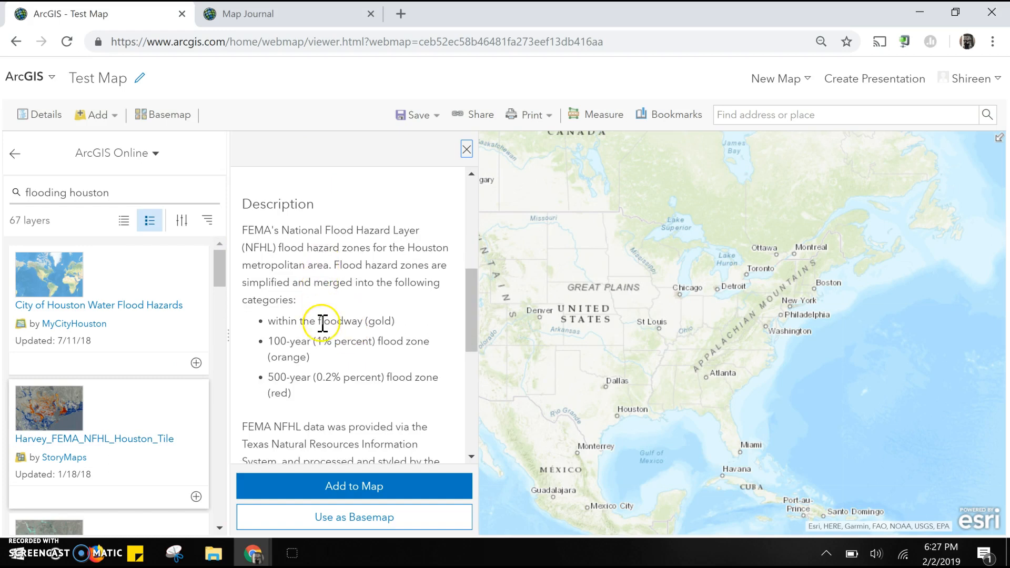
scroll(336, 315, down, 2)
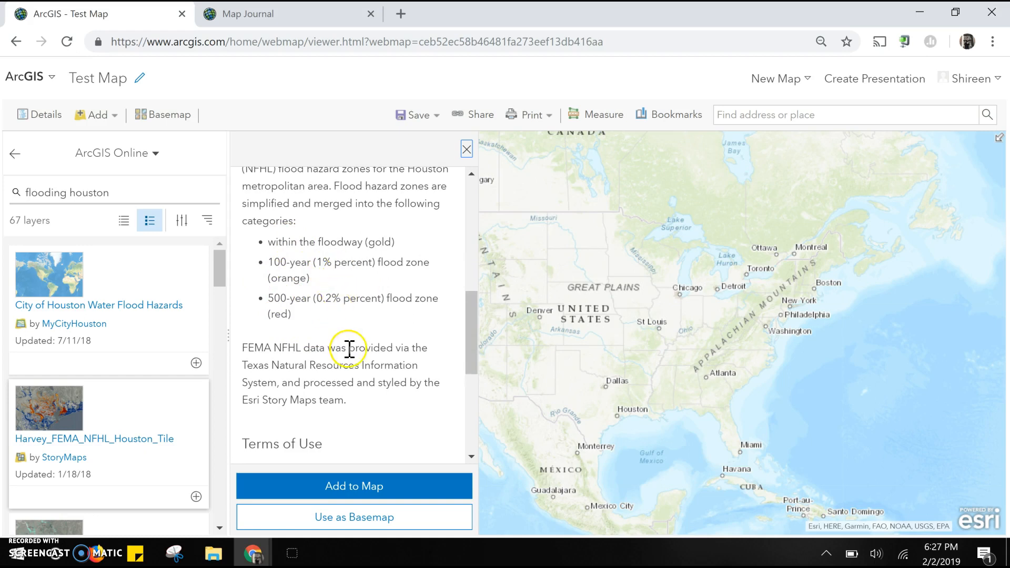
scroll(349, 345, down, 1)
click(349, 483)
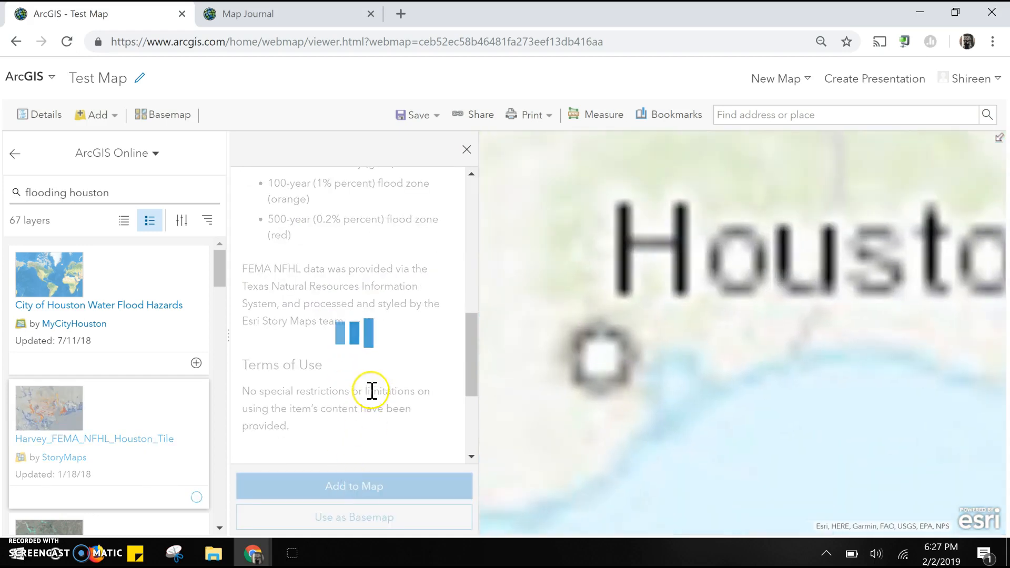
click(467, 148)
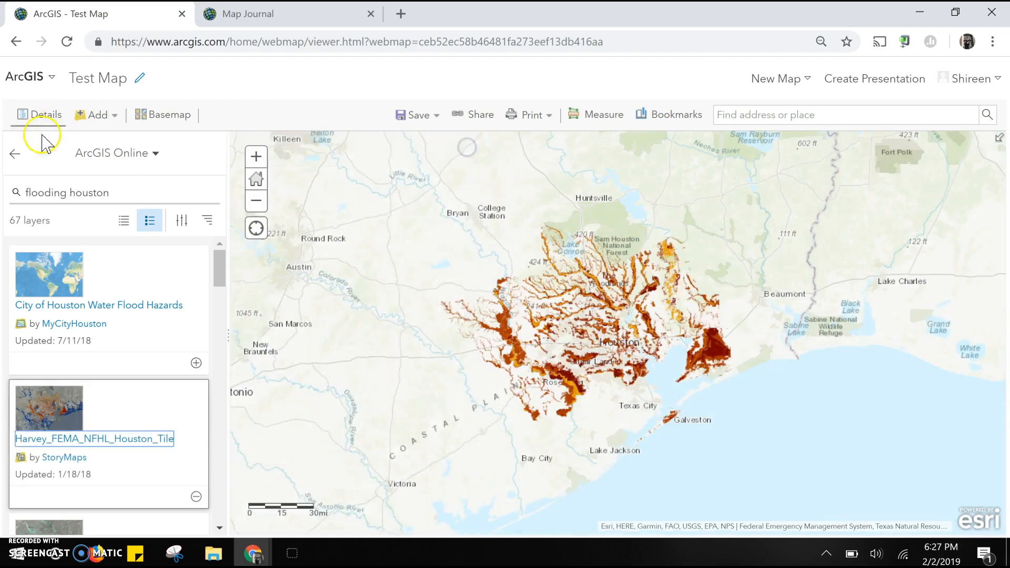
click(15, 153)
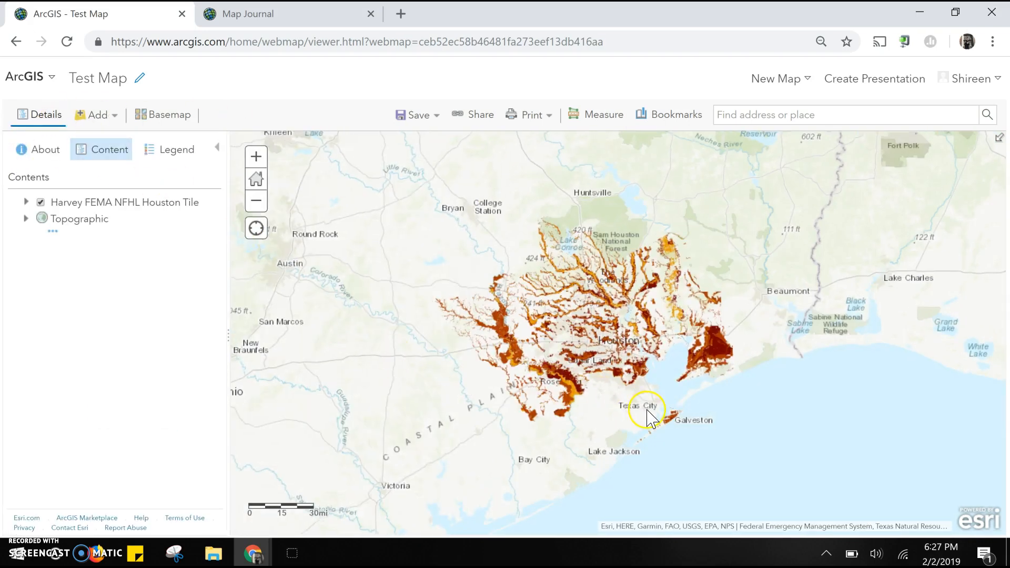
Step: Save Test Map with its extent framed closely on the Houston flood zones
scroll(649, 412, up, 1)
drag(480, 297, 494, 367)
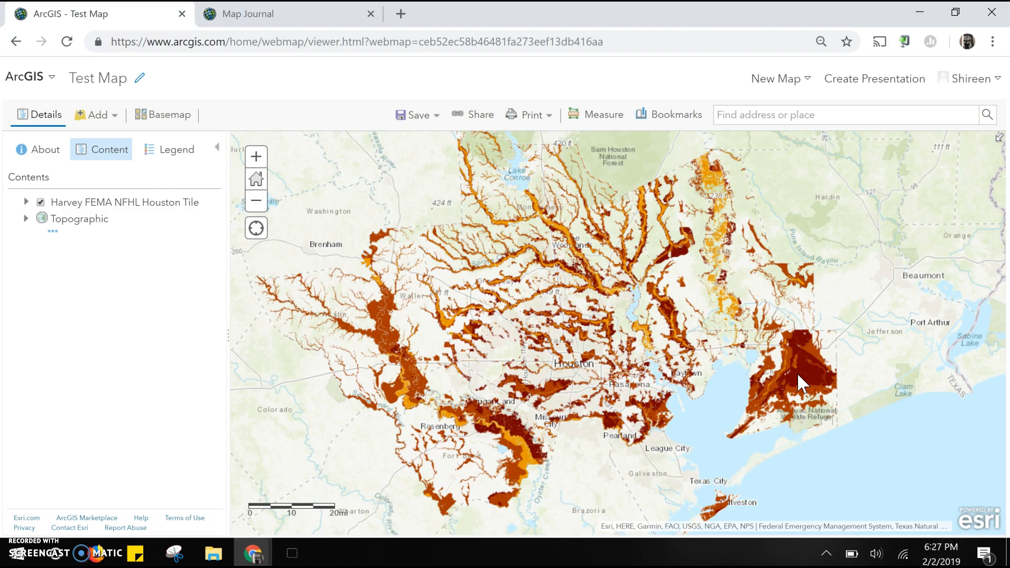
click(802, 374)
scroll(633, 384, up, 1)
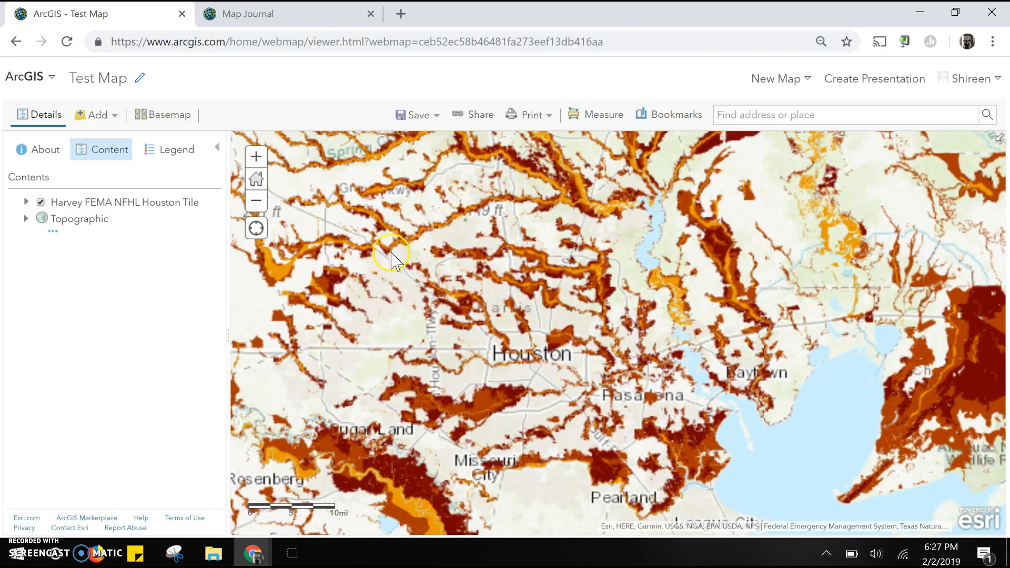
click(431, 114)
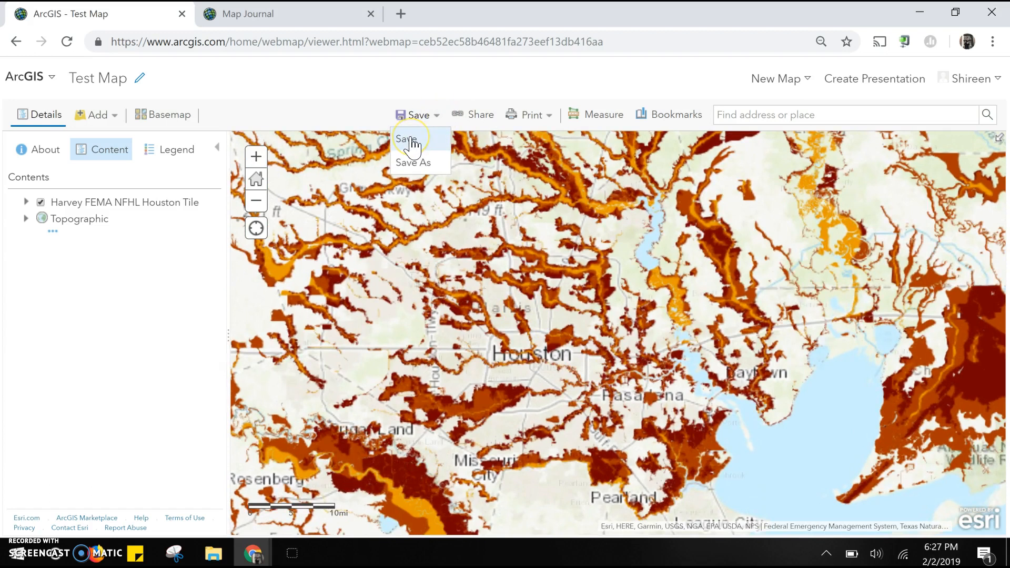
click(412, 139)
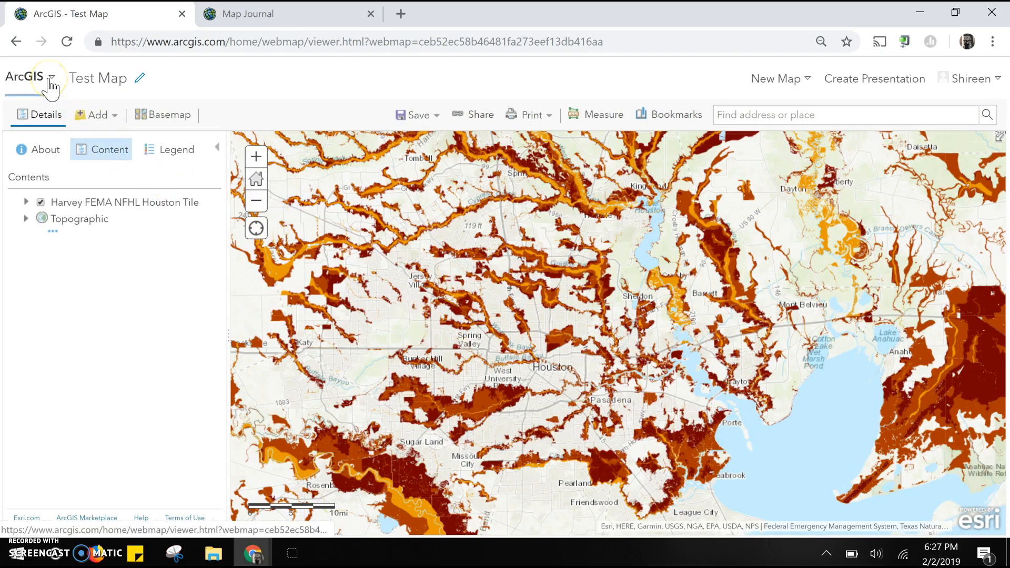
Step: Switch to the Map Journal Builder and start the journal with the title Hurricanes
click(295, 19)
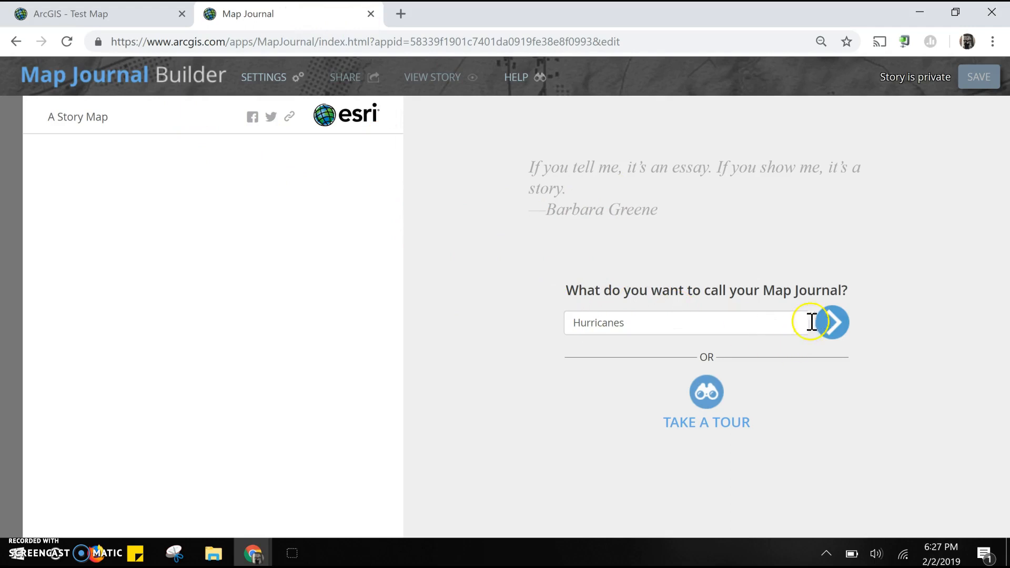
click(674, 318)
click(832, 337)
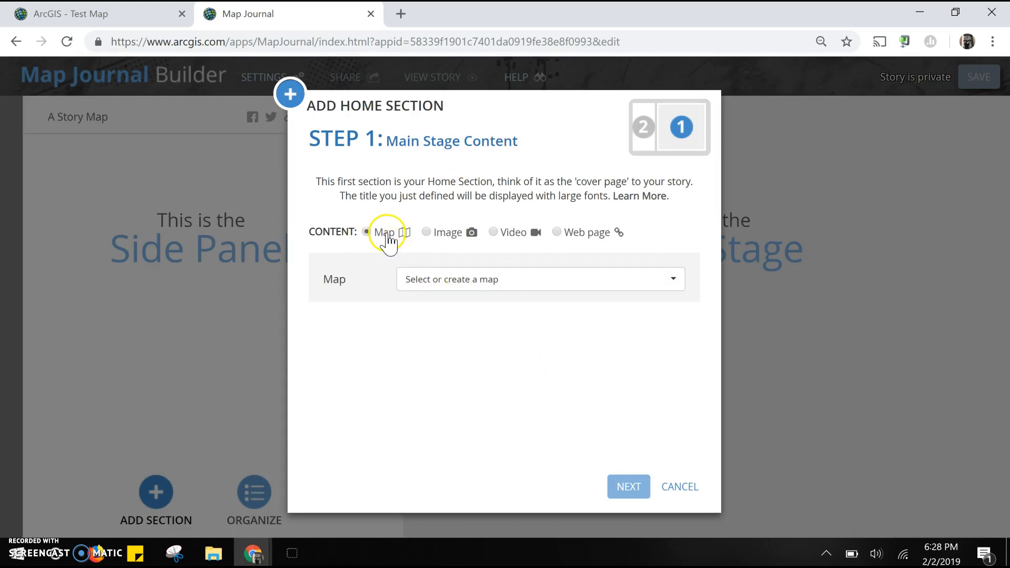
Step: Set Test Map from My Content as the home section's main stage map, keeping the default map settings
click(439, 284)
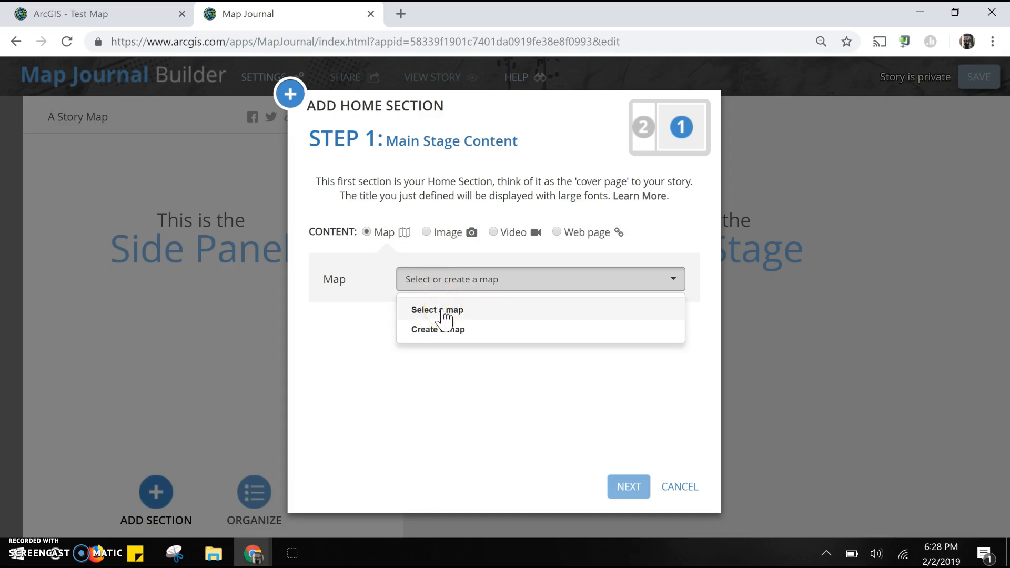
click(445, 312)
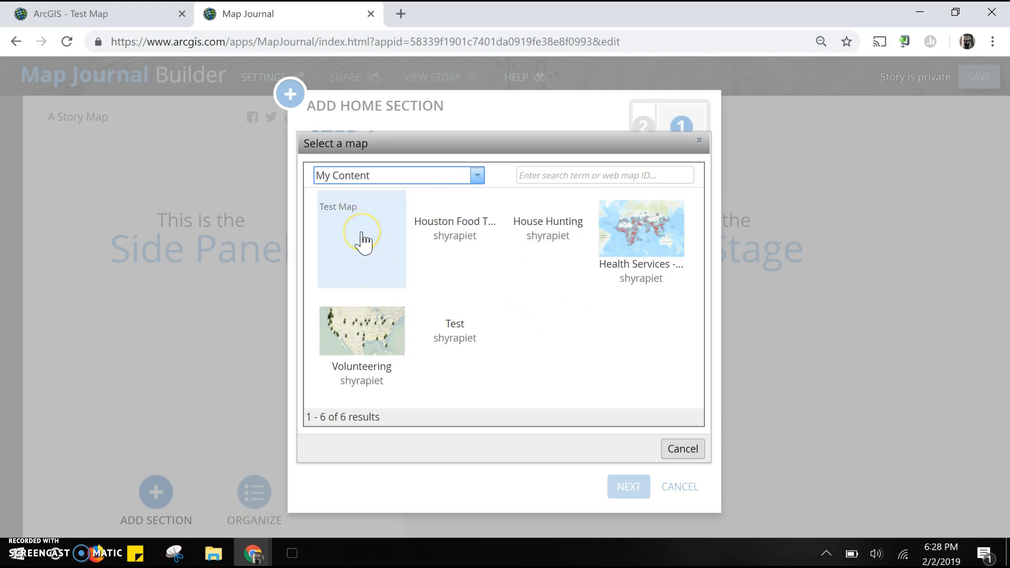
click(363, 242)
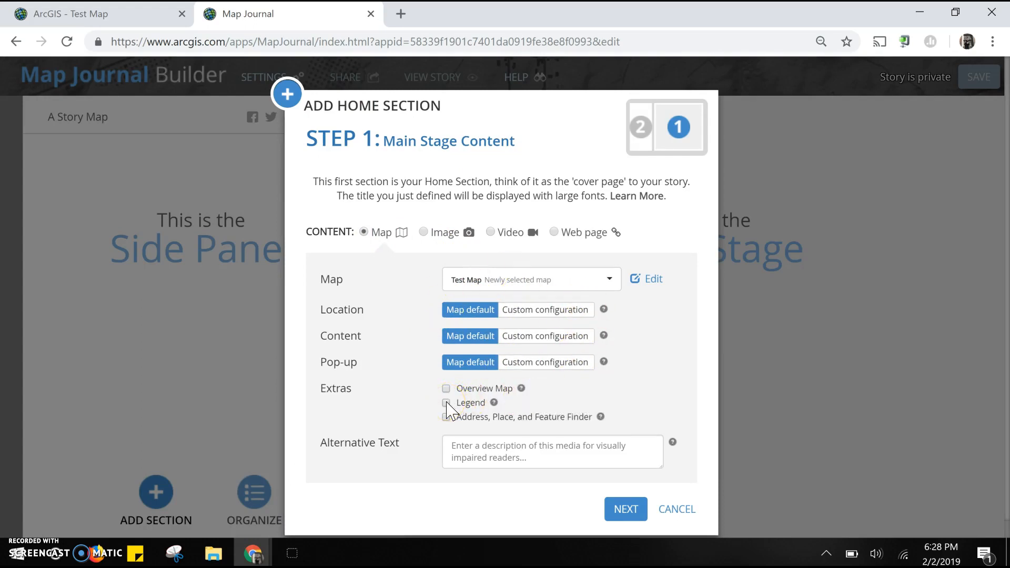
click(626, 509)
Step: Enter "Floodzones in Houston" as the side panel text and add the home section to the journal
click(432, 316)
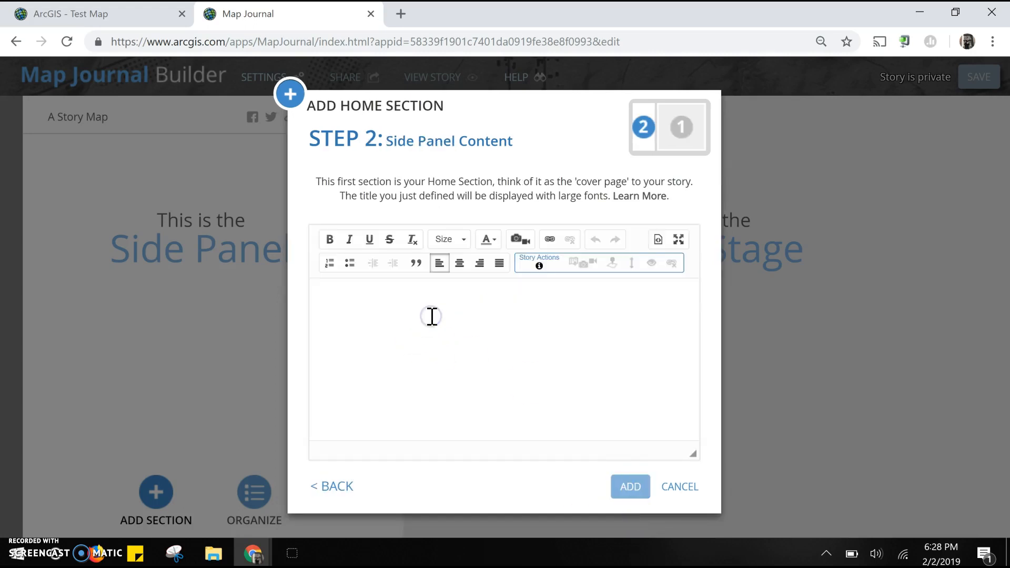
text(Hurricanes)
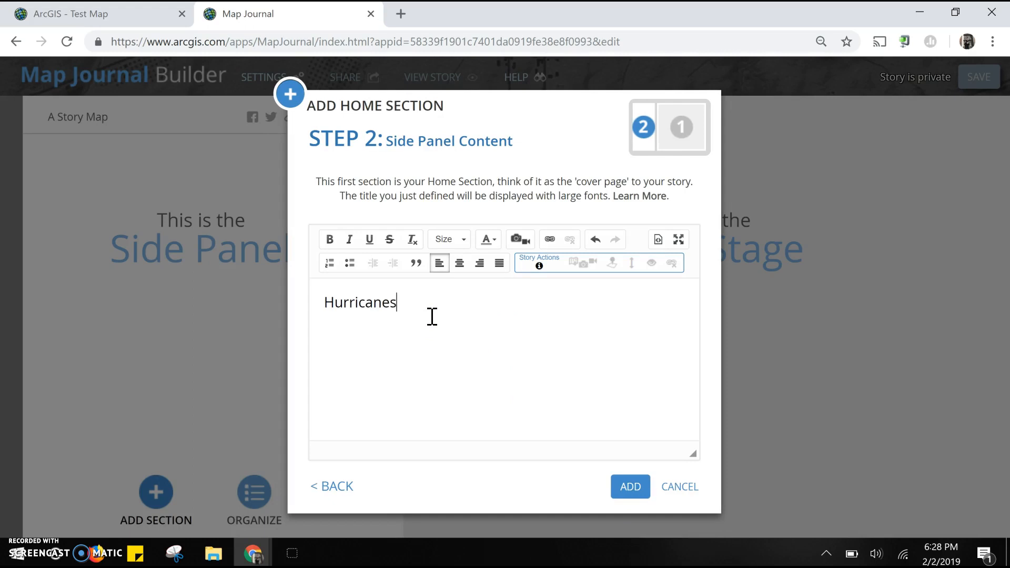
key(BackSpace)
text(Floodzones in Houston)
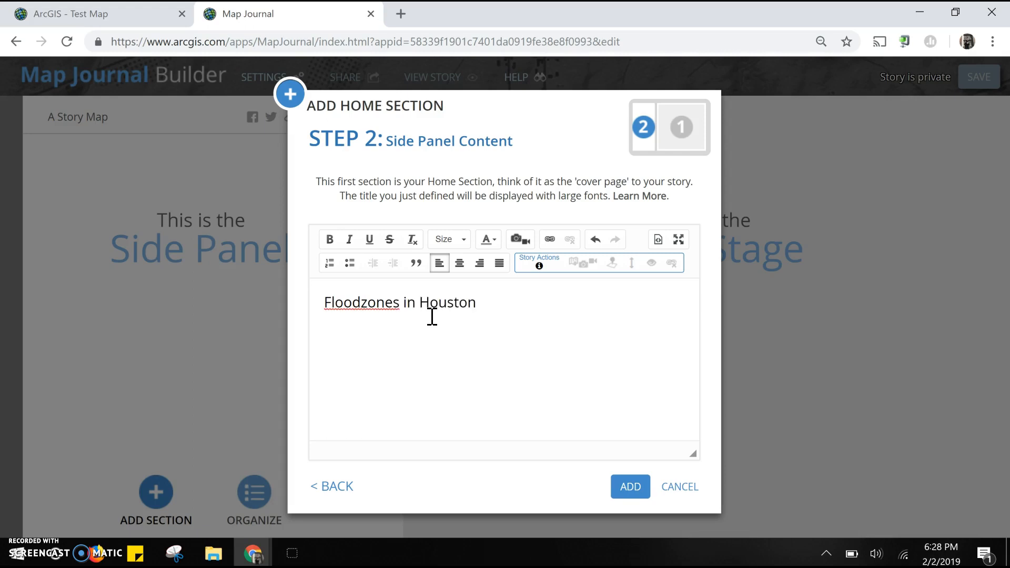
click(629, 489)
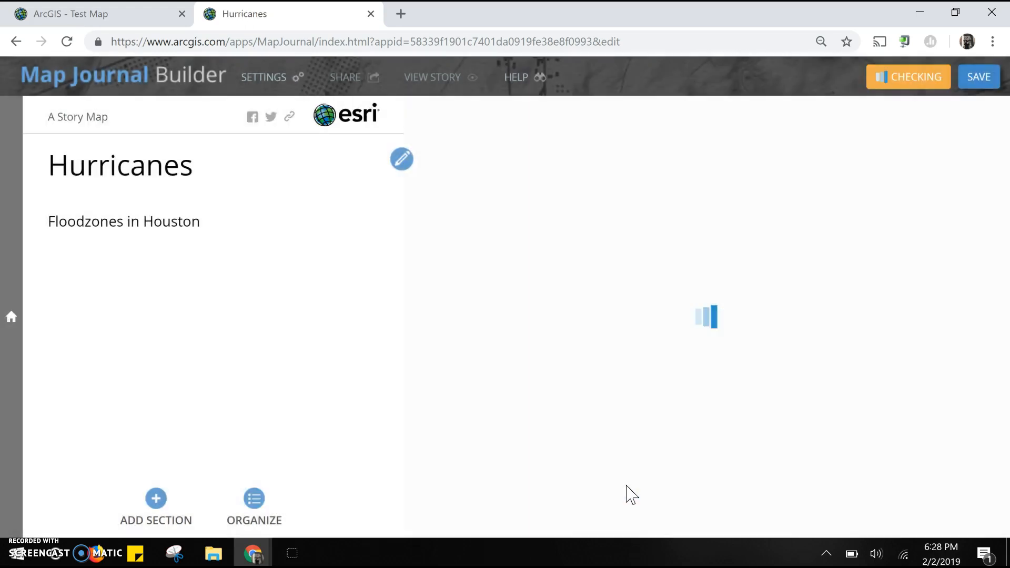
click(482, 295)
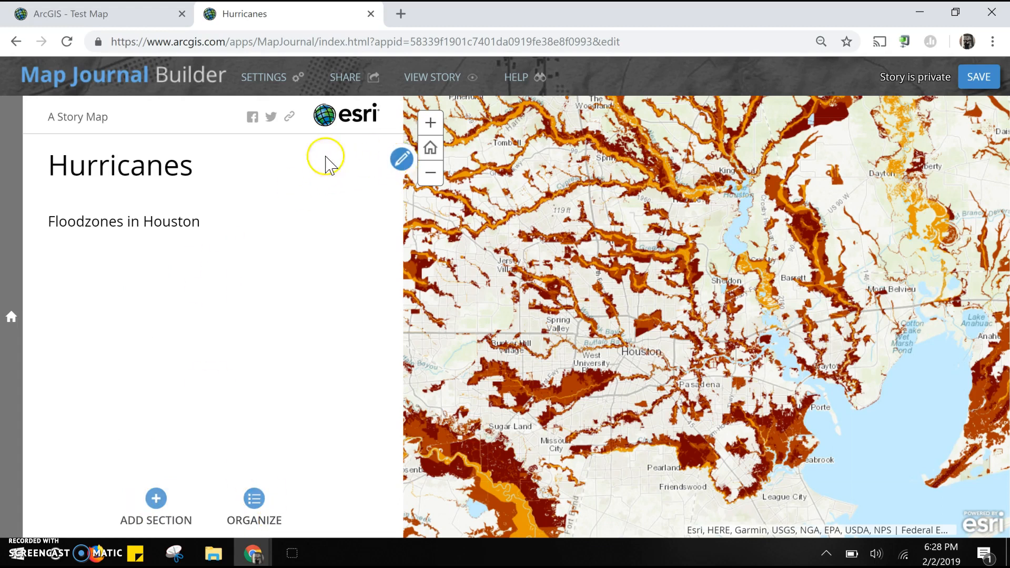
drag(504, 309, 582, 327)
click(476, 290)
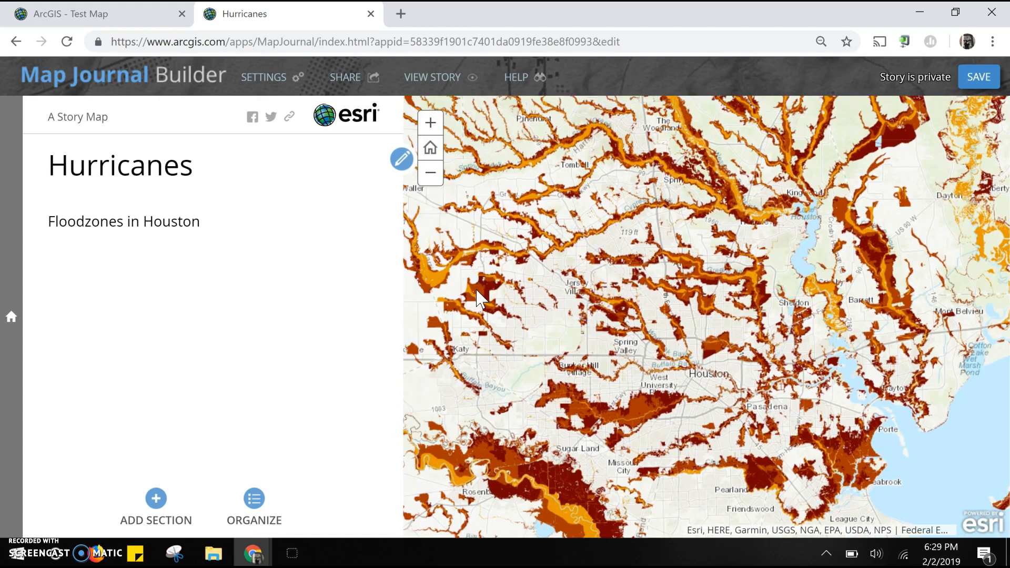